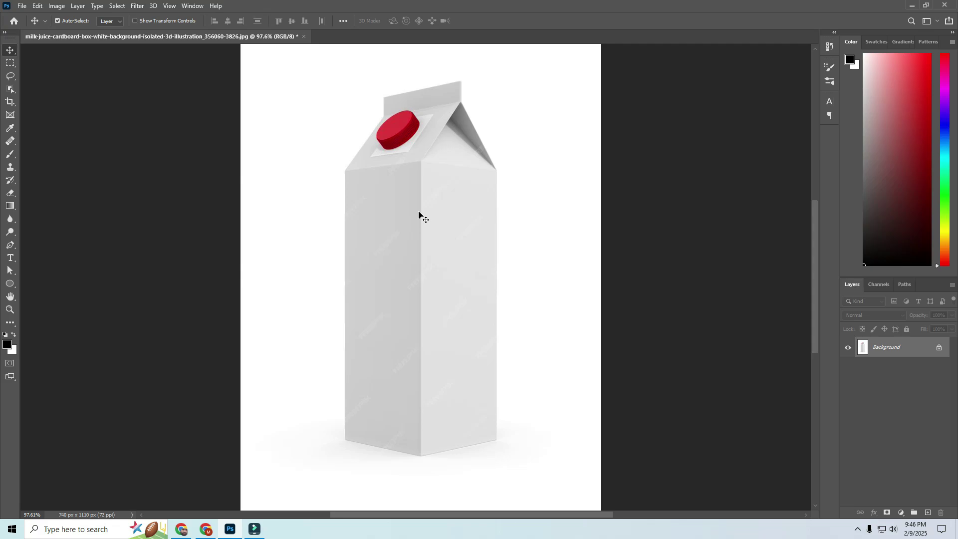
# - Place the milk artwork image 2162434 from the desktop into the milk carton document
pyautogui.click(39, 7)
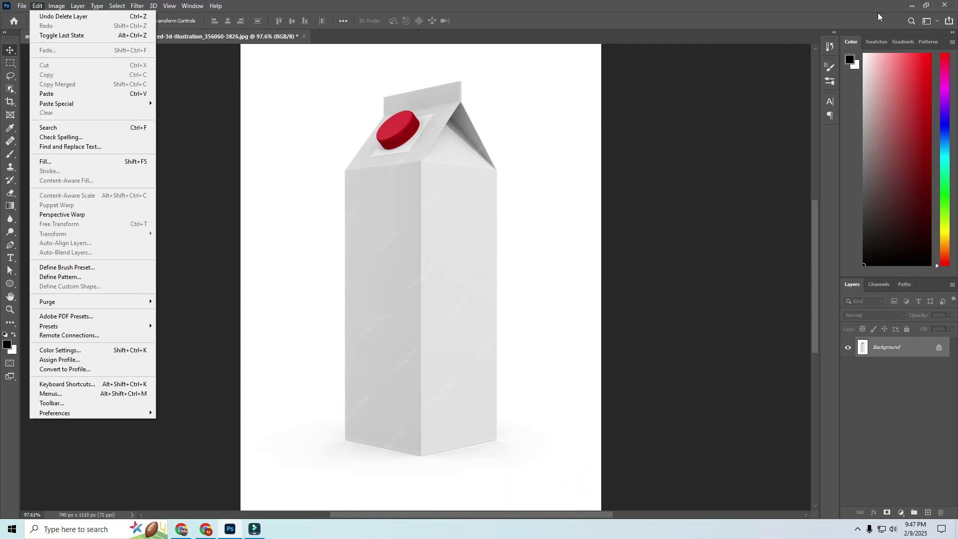
pyautogui.click(911, 6)
pyautogui.click(911, 6)
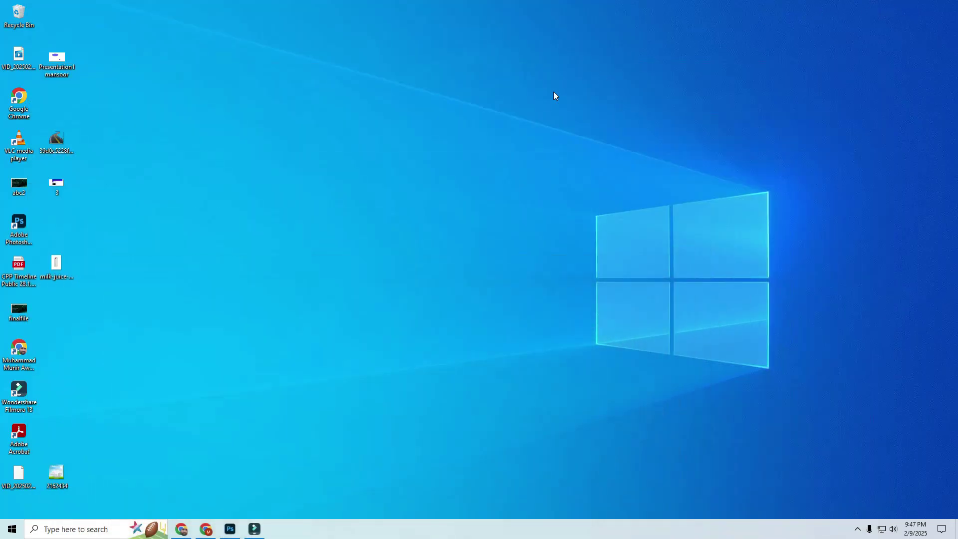
pyautogui.moveTo(55, 471); pyautogui.dragTo(379, 357)
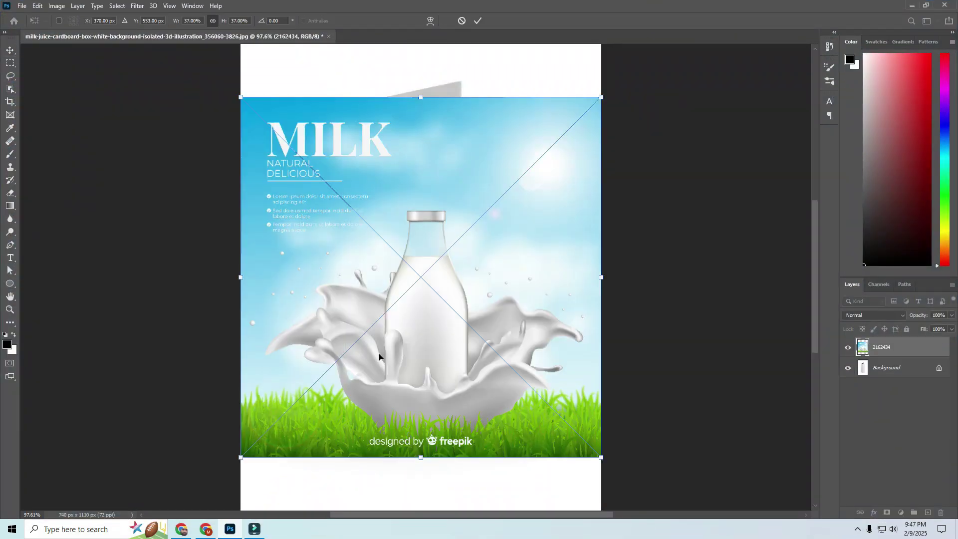
# - Scale the placed artwork down to about 15% and centre it across the two front faces of the carton, committing the placement
pyautogui.moveTo(235, 94); pyautogui.dragTo(356, 197)
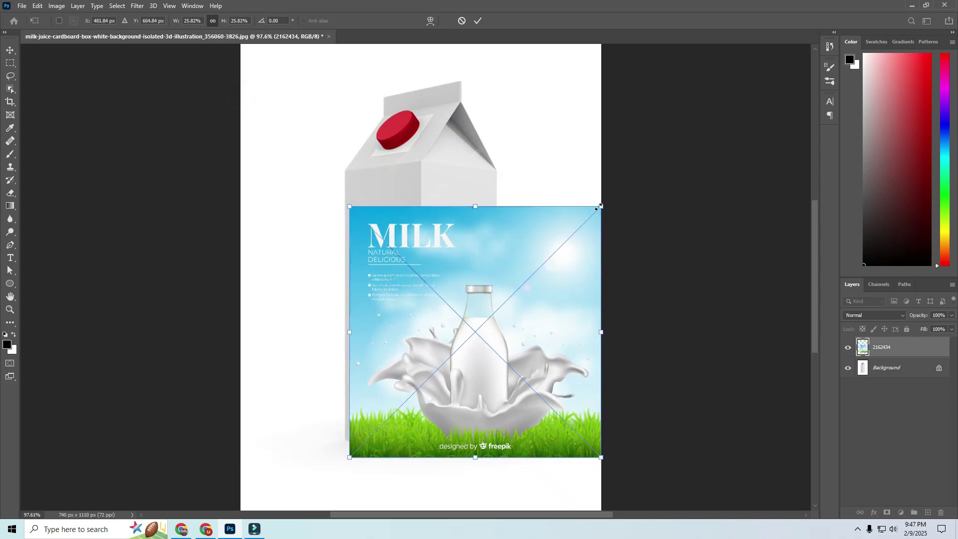
pyautogui.moveTo(599, 207); pyautogui.dragTo(460, 255)
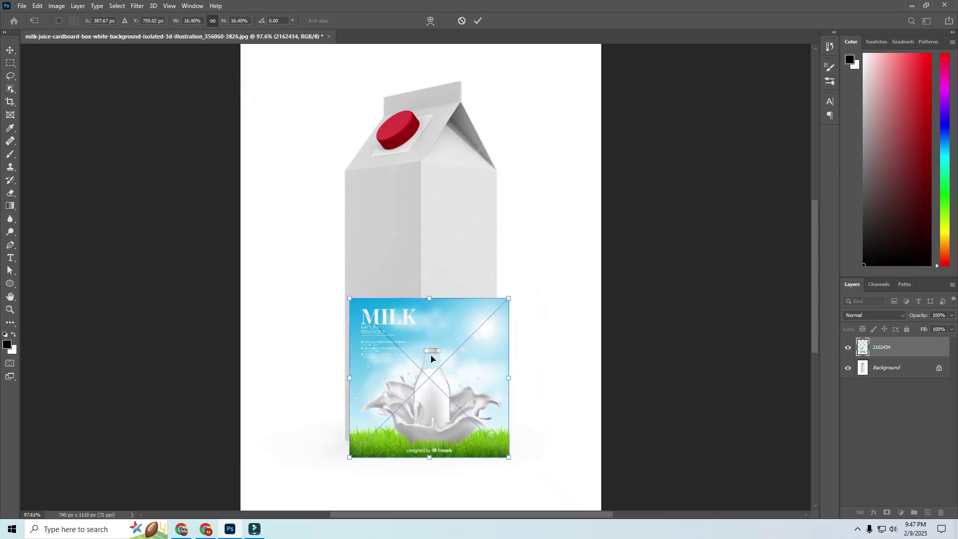
pyautogui.moveTo(431, 358); pyautogui.dragTo(427, 284)
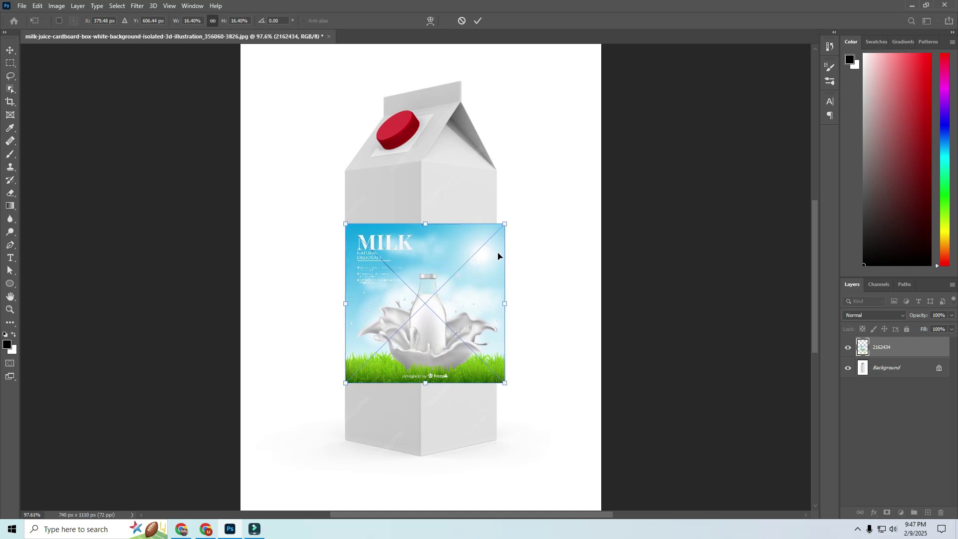
pyautogui.moveTo(507, 229); pyautogui.dragTo(486, 238)
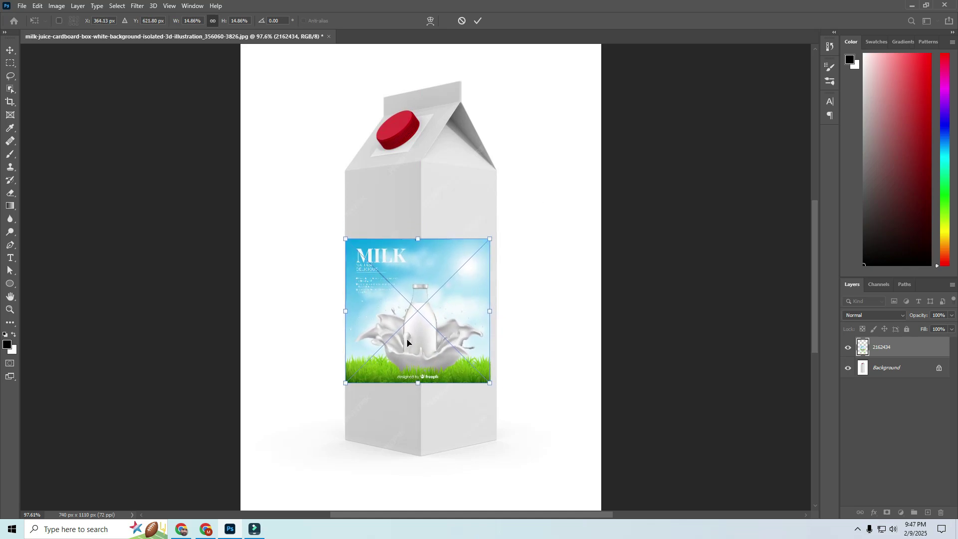
pyautogui.moveTo(406, 329); pyautogui.dragTo(403, 333)
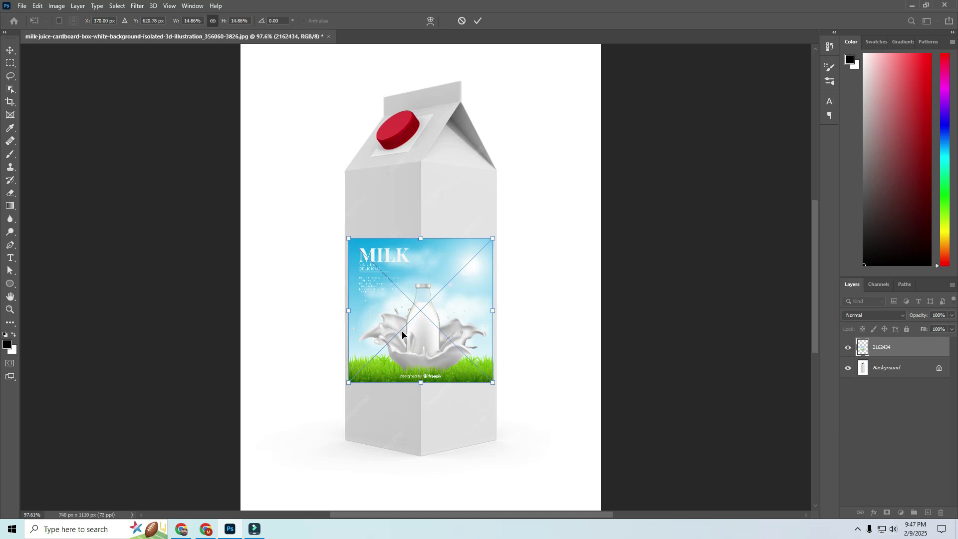
pyautogui.scroll(3, 402, 333)
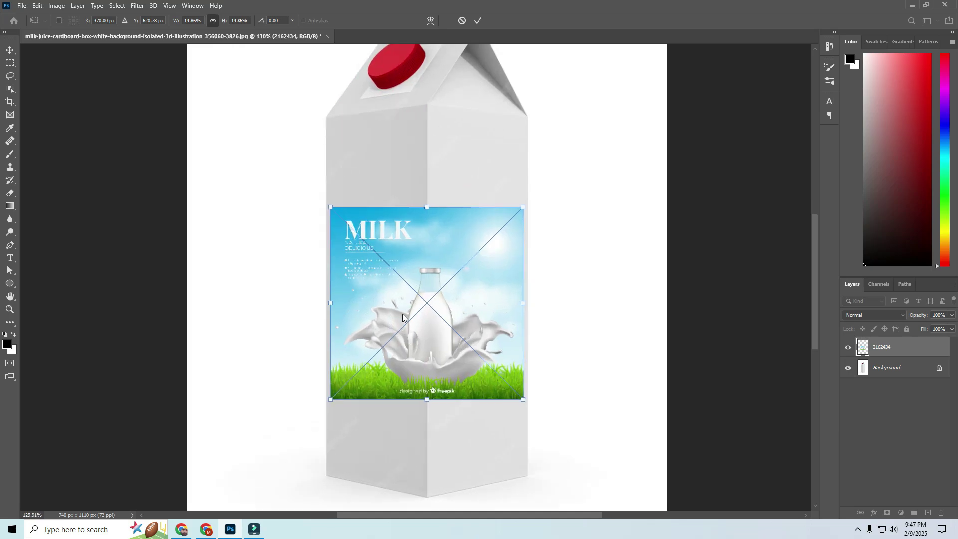
pyautogui.click(477, 21)
# - Start a Perspective Warp on the artwork and fit a first quad over its left half, ending at the carton's vertical edge
pyautogui.click(37, 5)
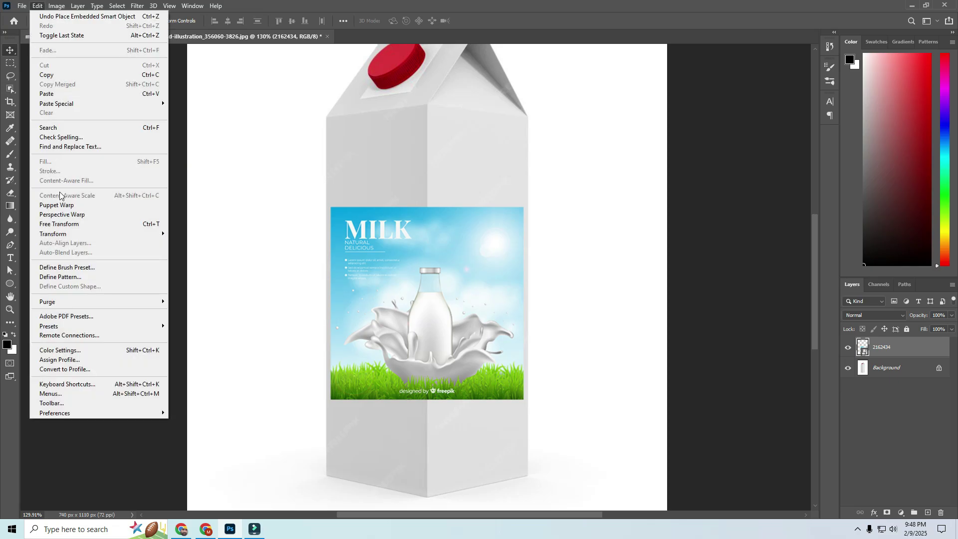
pyautogui.click(44, 214)
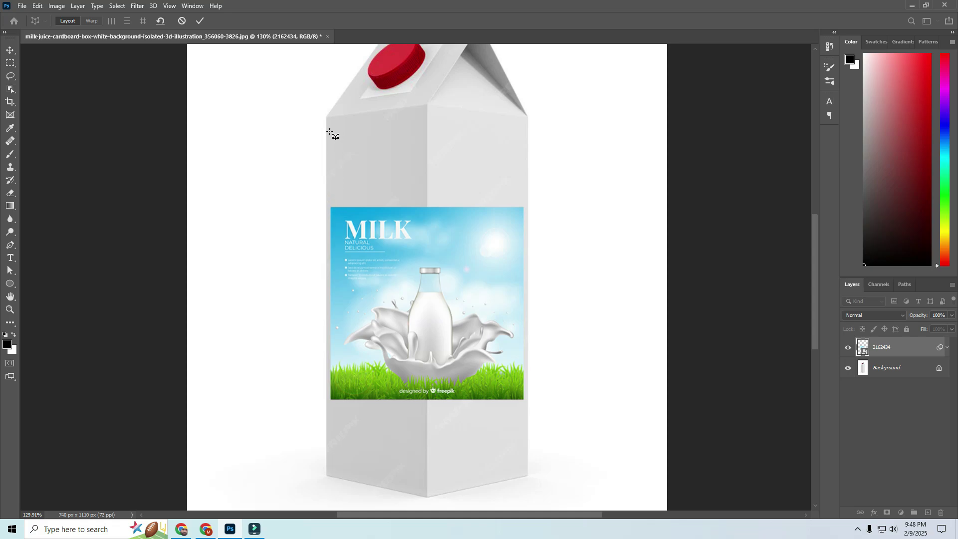
pyautogui.click(331, 206)
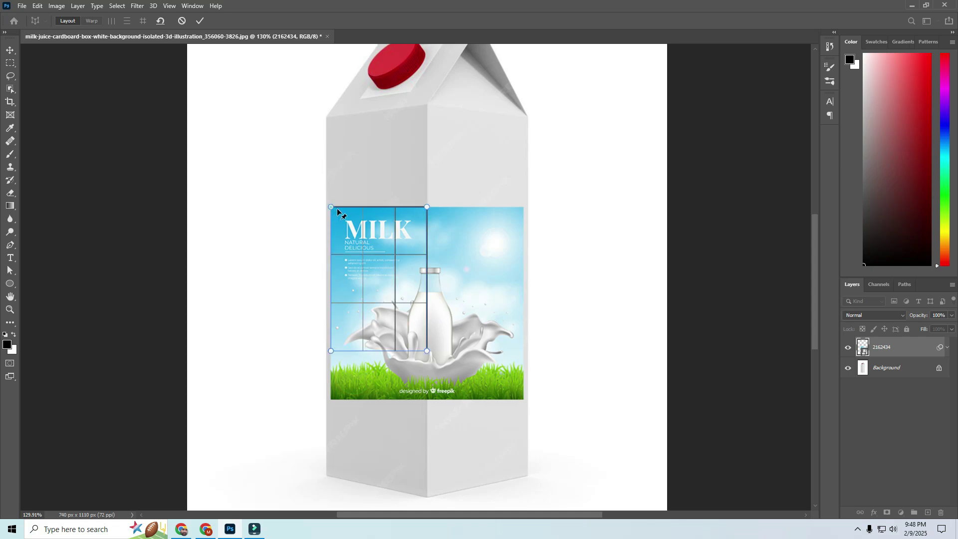
pyautogui.moveTo(426, 352); pyautogui.dragTo(425, 399)
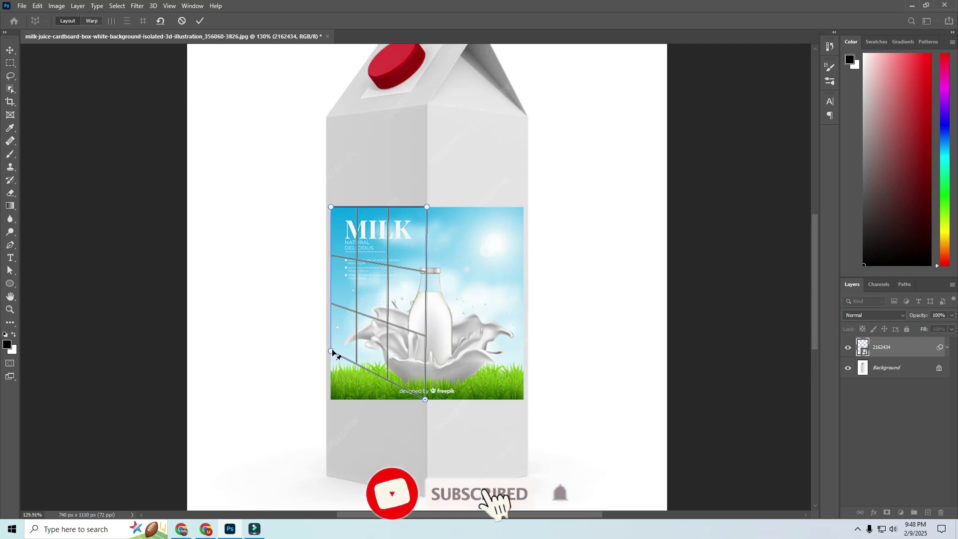
pyautogui.moveTo(331, 351); pyautogui.dragTo(331, 399)
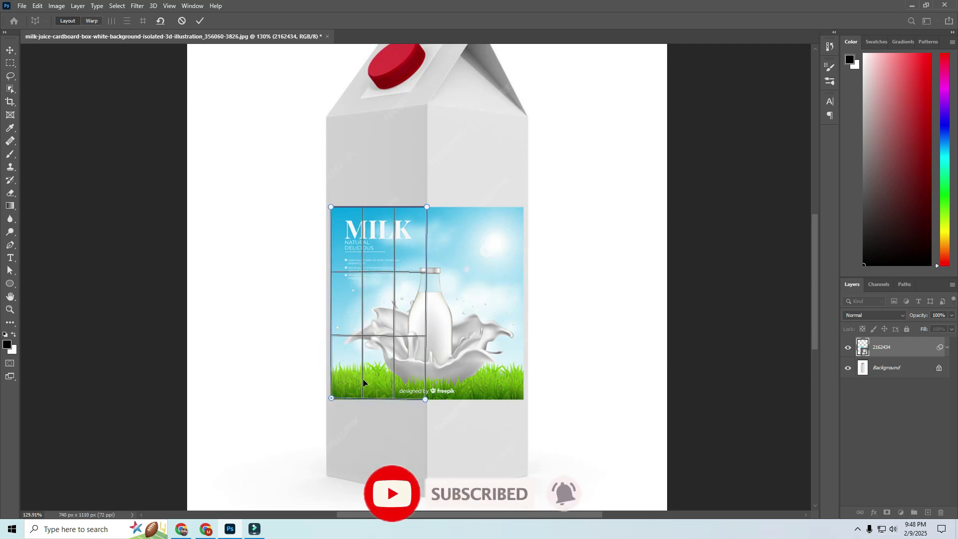
# - Add a second quad over the artwork's right half, joined to the first at the carton's edge, and align the corners with the artwork
pyautogui.click(453, 235)
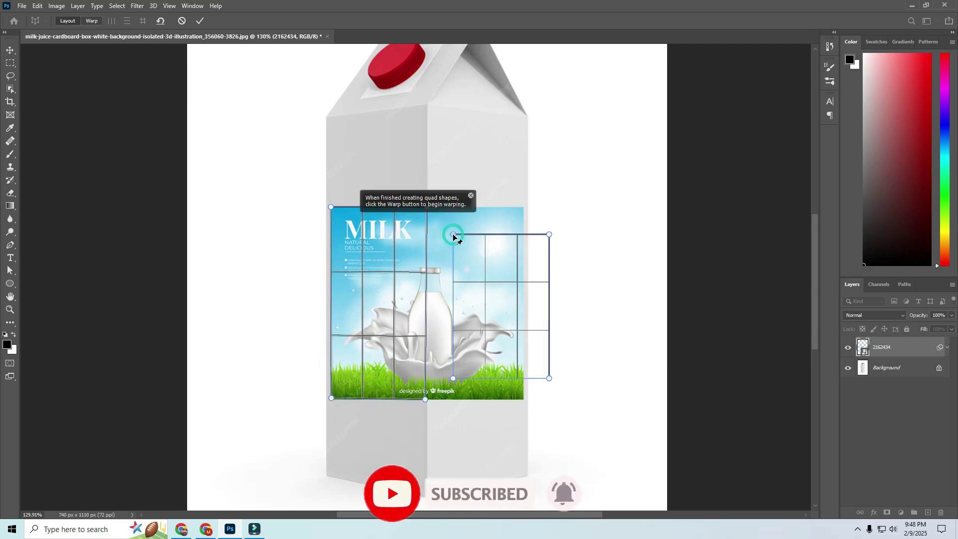
pyautogui.moveTo(453, 234); pyautogui.dragTo(427, 207)
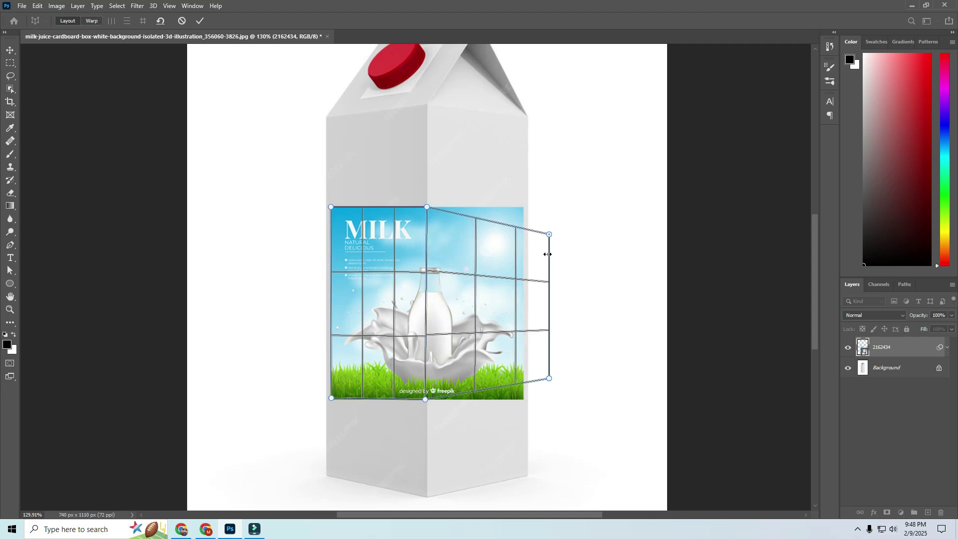
pyautogui.moveTo(549, 237); pyautogui.dragTo(521, 210)
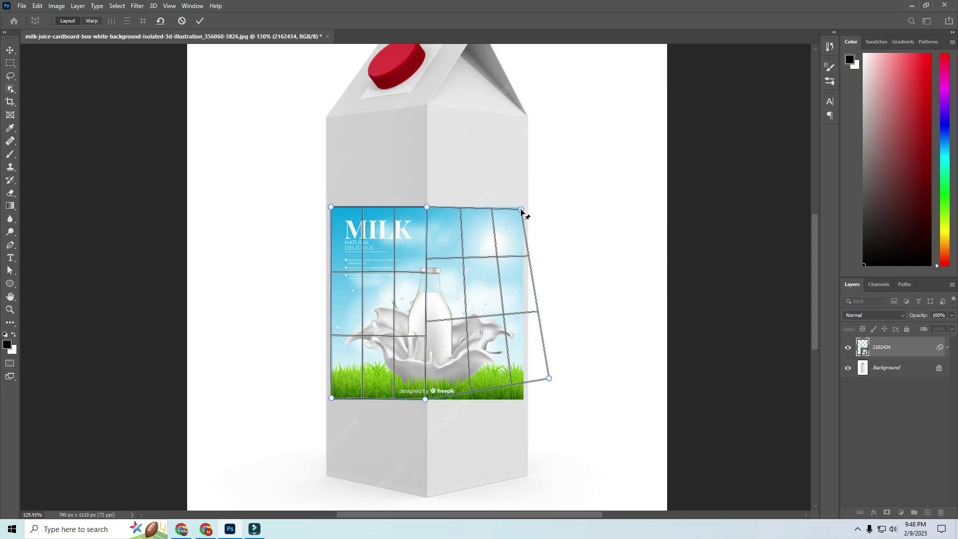
pyautogui.moveTo(549, 379); pyautogui.dragTo(524, 401)
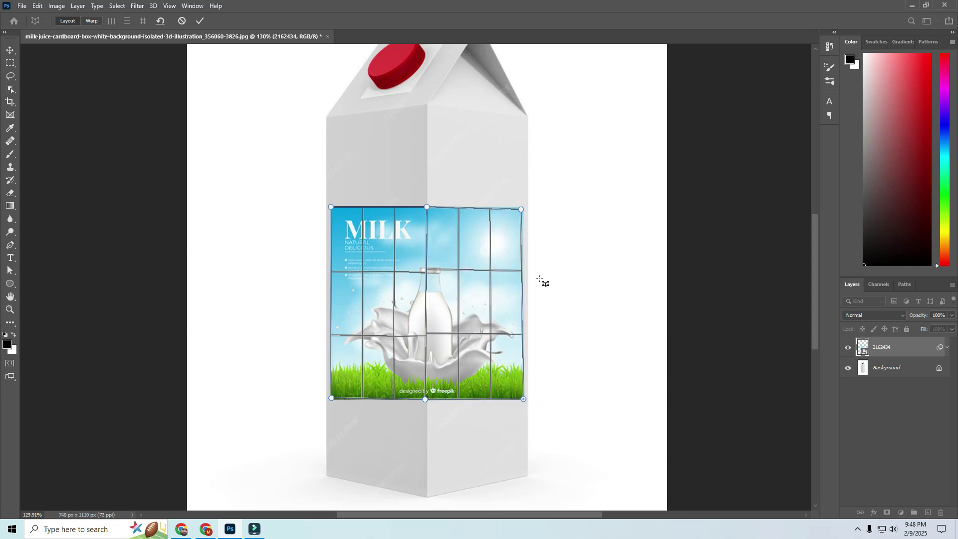
pyautogui.moveTo(520, 212); pyautogui.dragTo(522, 208)
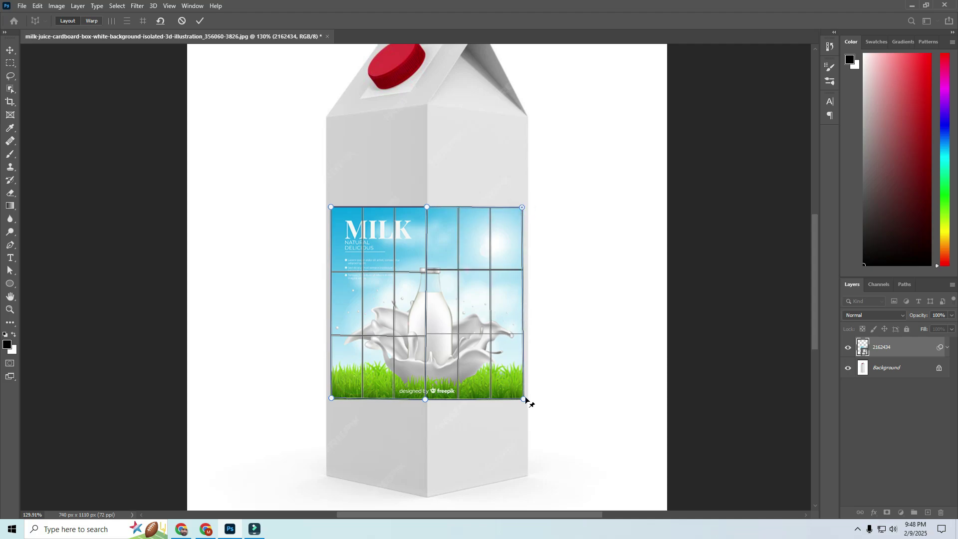
pyautogui.moveTo(524, 400); pyautogui.dragTo(523, 400)
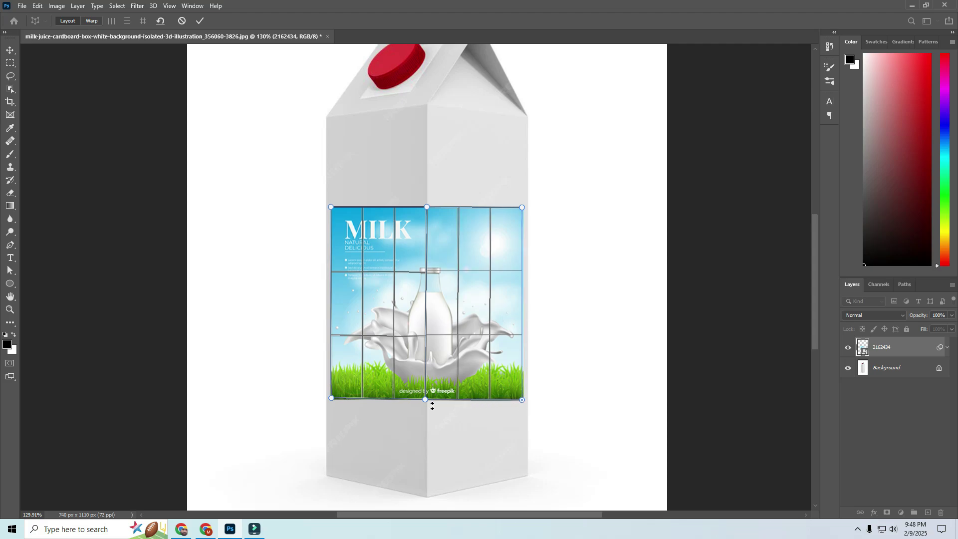
pyautogui.moveTo(425, 400); pyautogui.dragTo(425, 398)
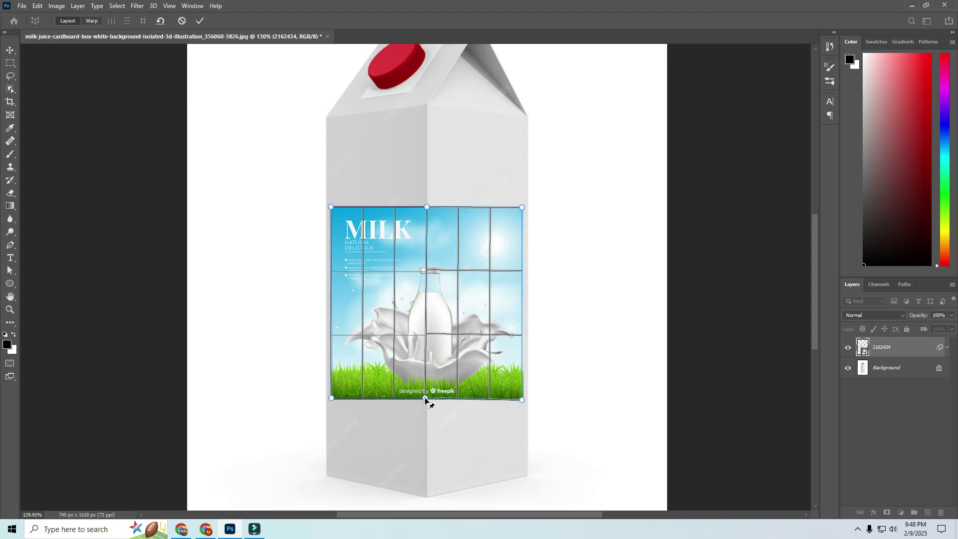
pyautogui.click(332, 399)
# - Switch to warping and move the six quad pins to the upper and lower corners of the carton's two front faces
pyautogui.click(85, 22)
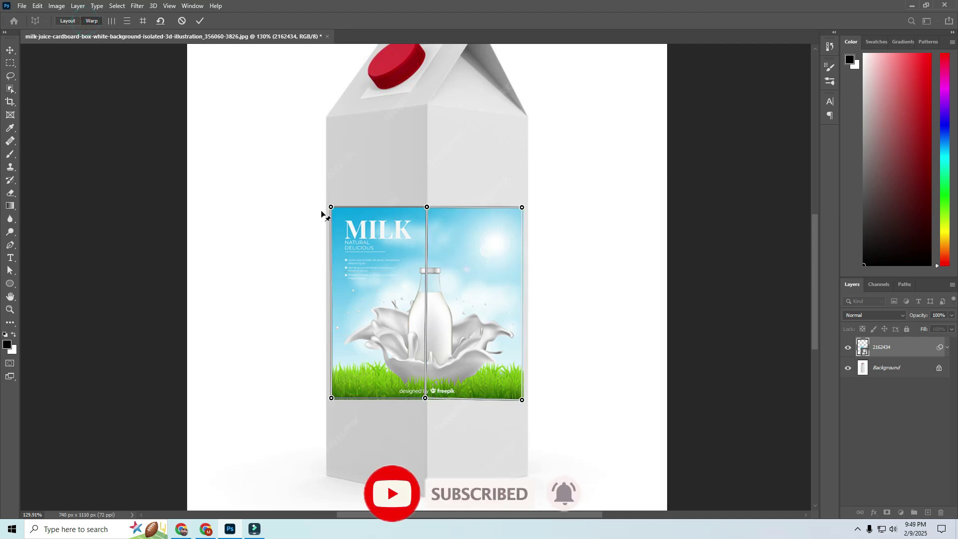
pyautogui.moveTo(330, 207); pyautogui.dragTo(328, 113)
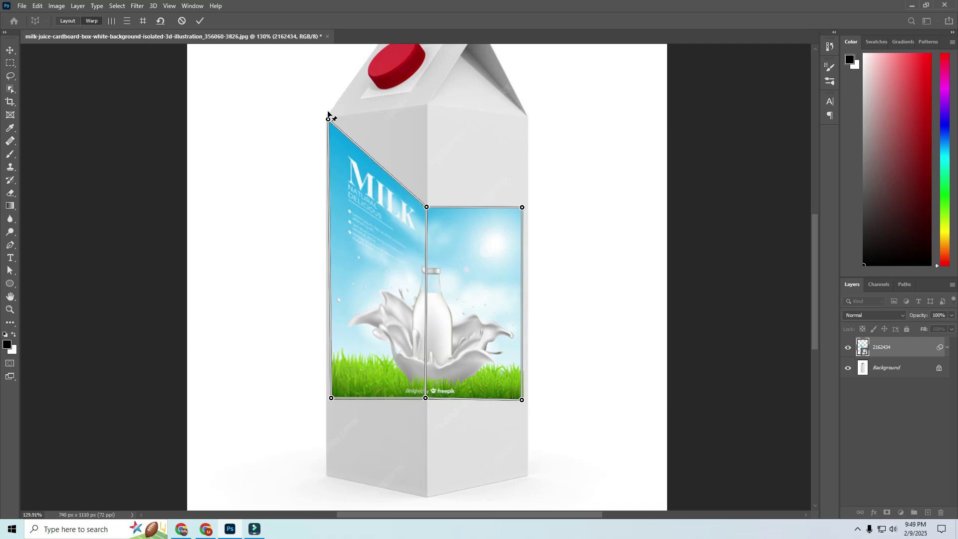
pyautogui.moveTo(426, 207); pyautogui.dragTo(428, 99)
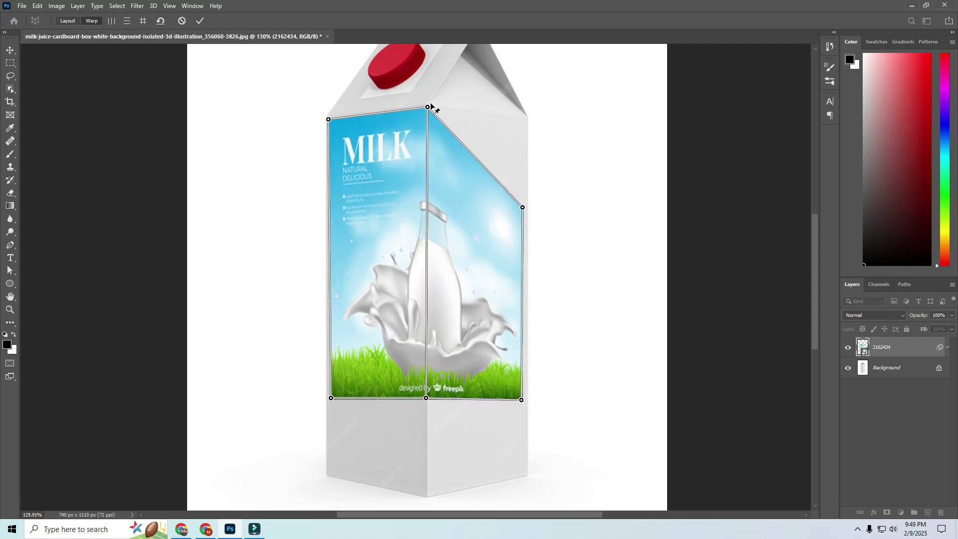
pyautogui.moveTo(522, 206); pyautogui.dragTo(529, 121)
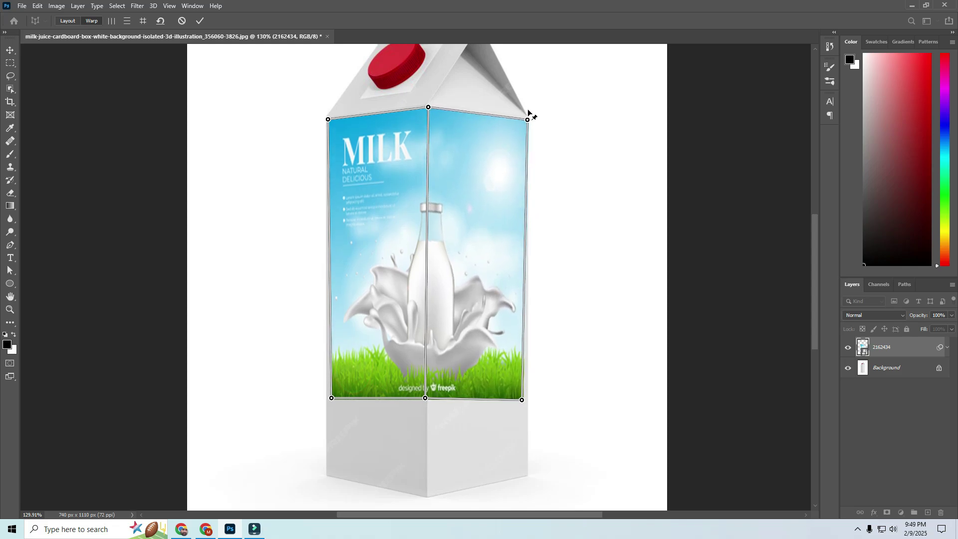
pyautogui.moveTo(522, 400); pyautogui.dragTo(527, 482)
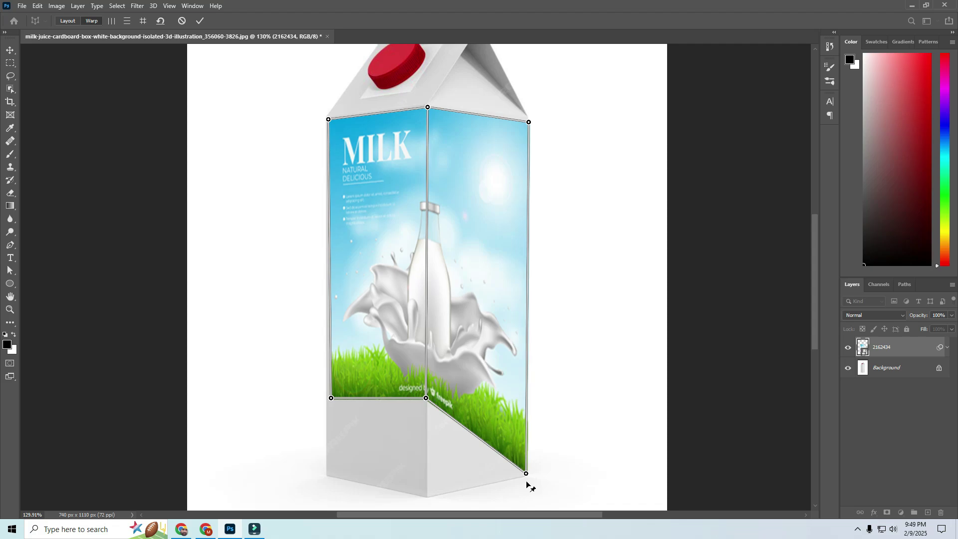
pyautogui.moveTo(427, 399); pyautogui.dragTo(419, 494)
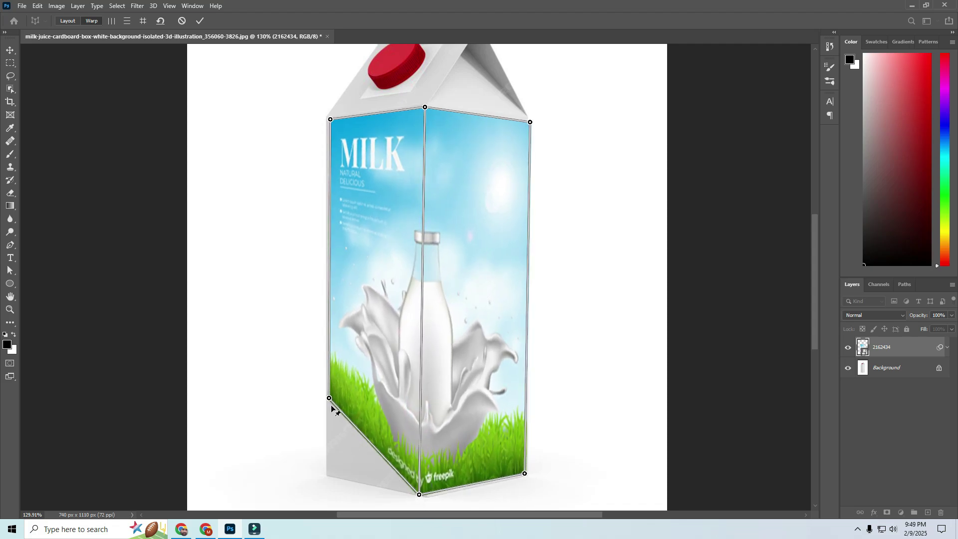
pyautogui.moveTo(328, 398); pyautogui.dragTo(331, 474)
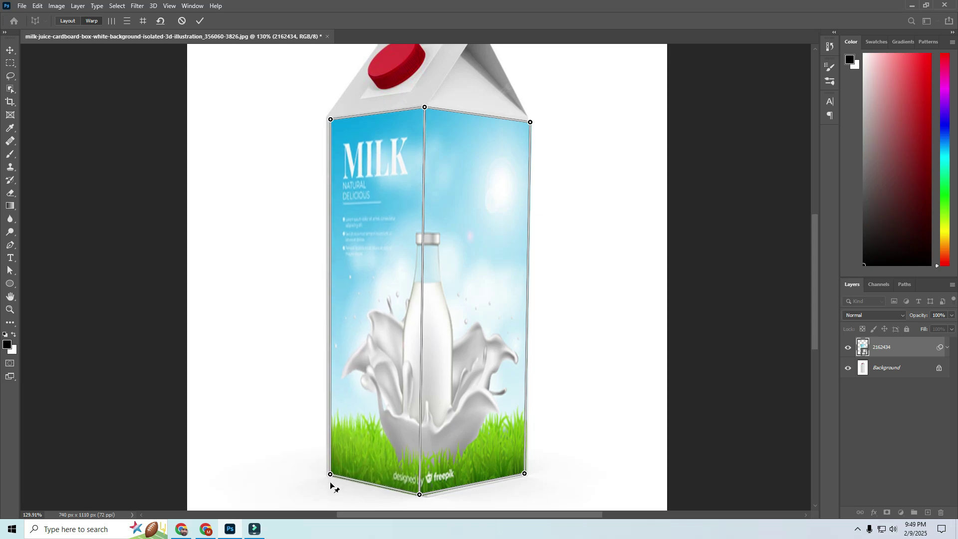
# - Fine-tune the lower centre pin and the upper left pin against the carton's edges and apply the Perspective Warp
pyautogui.moveTo(419, 496); pyautogui.dragTo(421, 497)
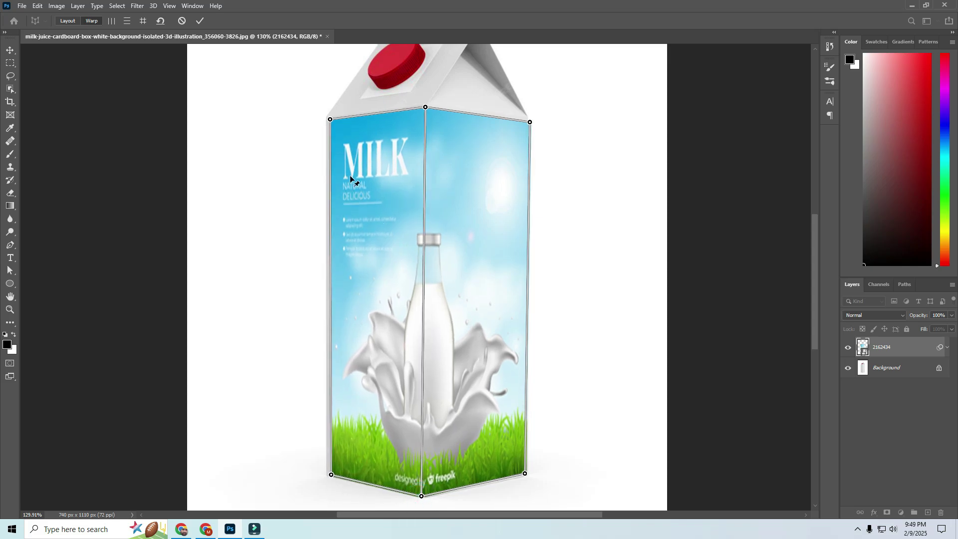
pyautogui.moveTo(330, 120); pyautogui.dragTo(327, 119)
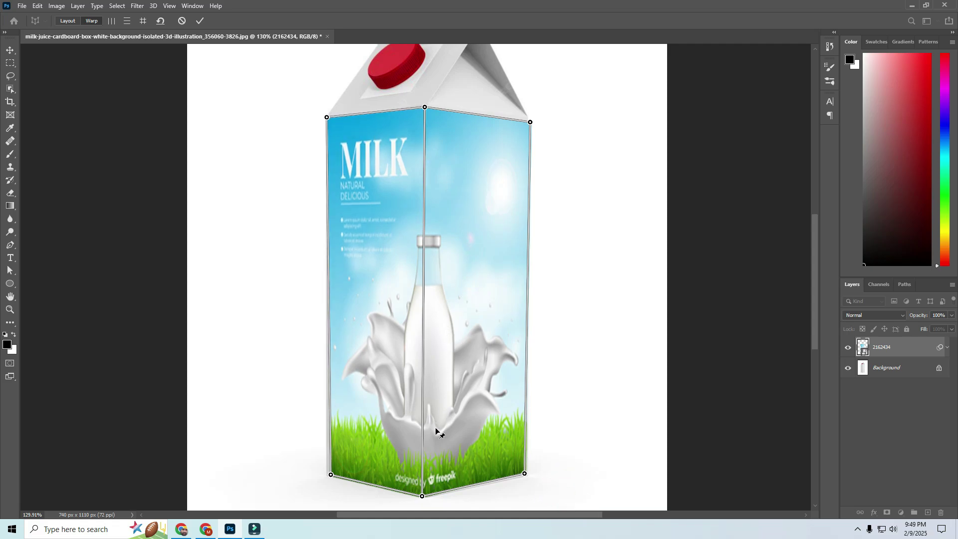
pyautogui.moveTo(423, 495); pyautogui.dragTo(424, 496)
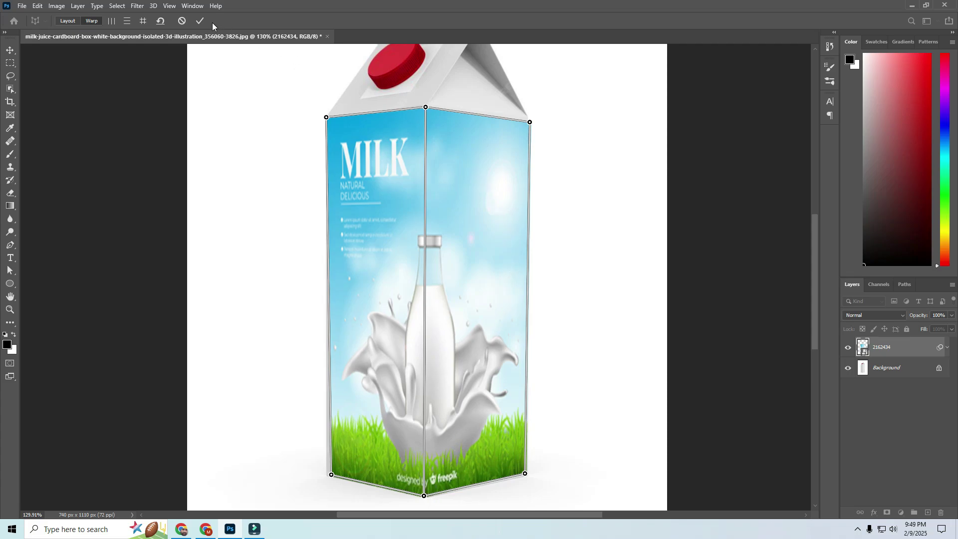
pyautogui.click(199, 21)
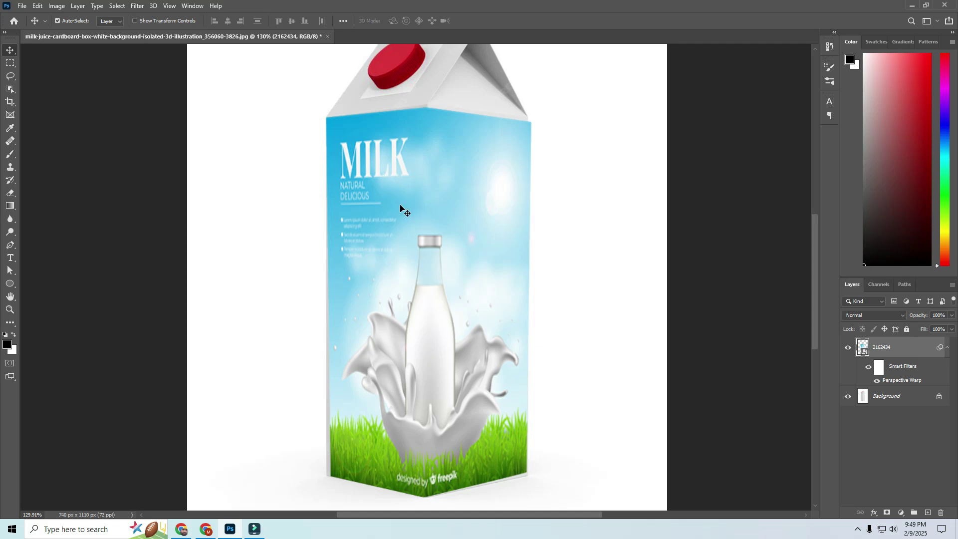
# - Set the artwork layer's blend mode to Multiply so the carton's shading shows through
pyautogui.click(879, 316)
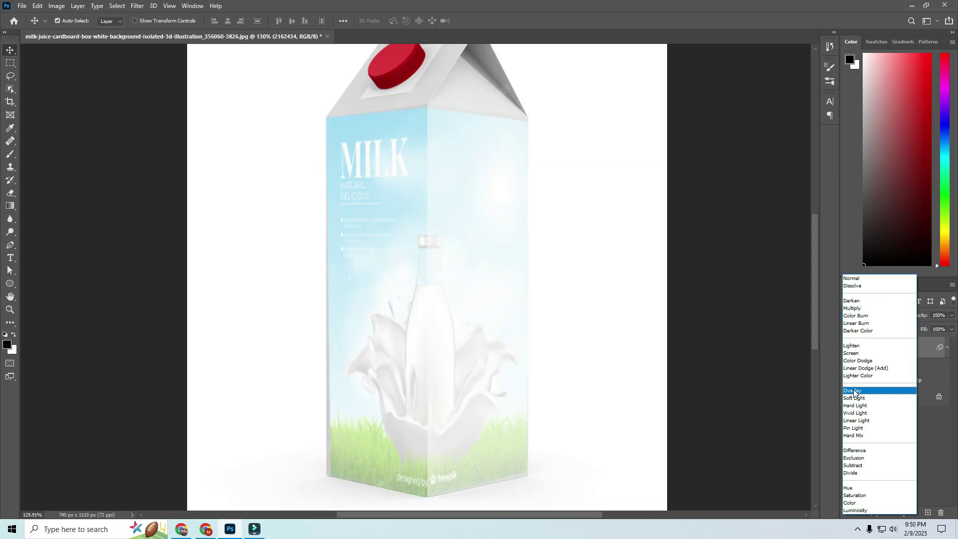
pyautogui.click(853, 309)
pyautogui.scroll(-2, 416, 223)
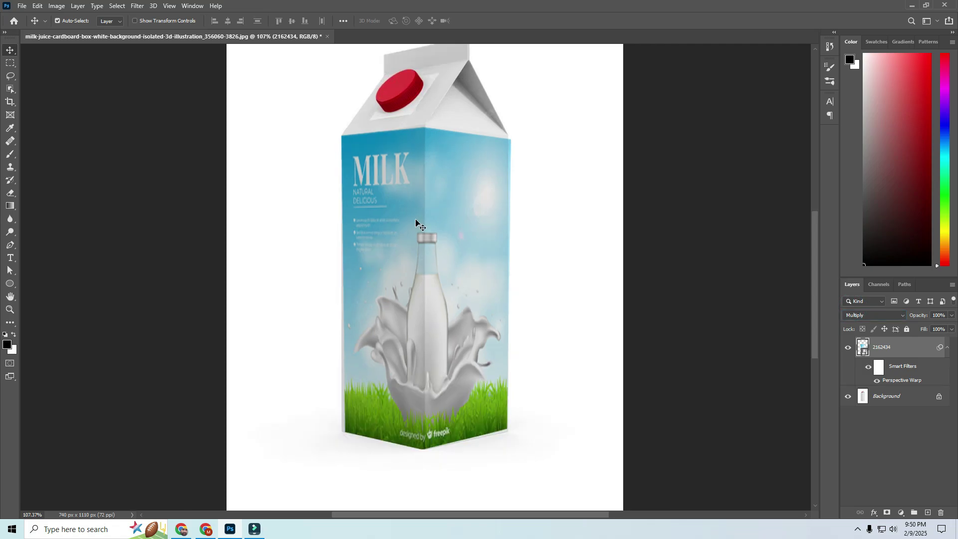